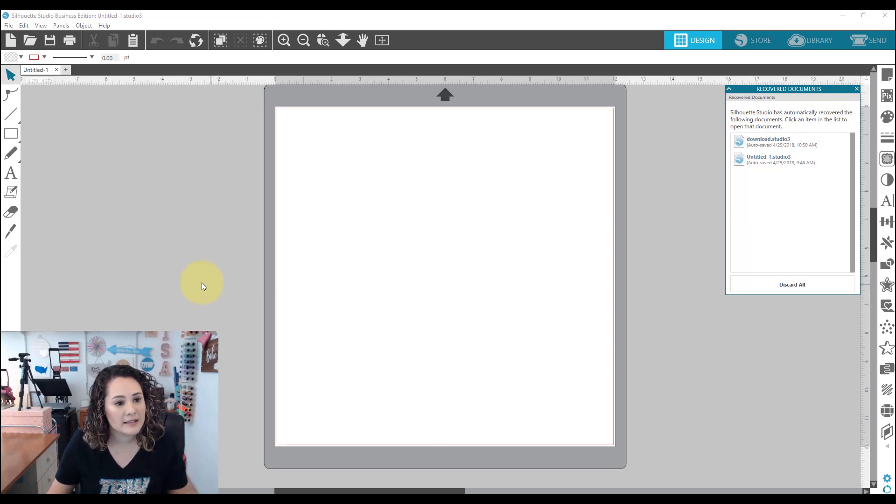
Add the text "nPt" in the upper middle of the page
click(11, 172)
click(389, 208)
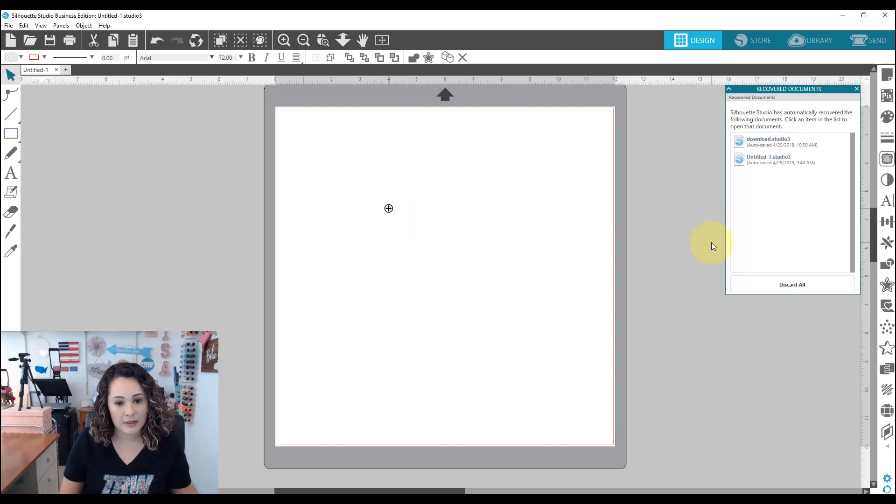
text(nP)
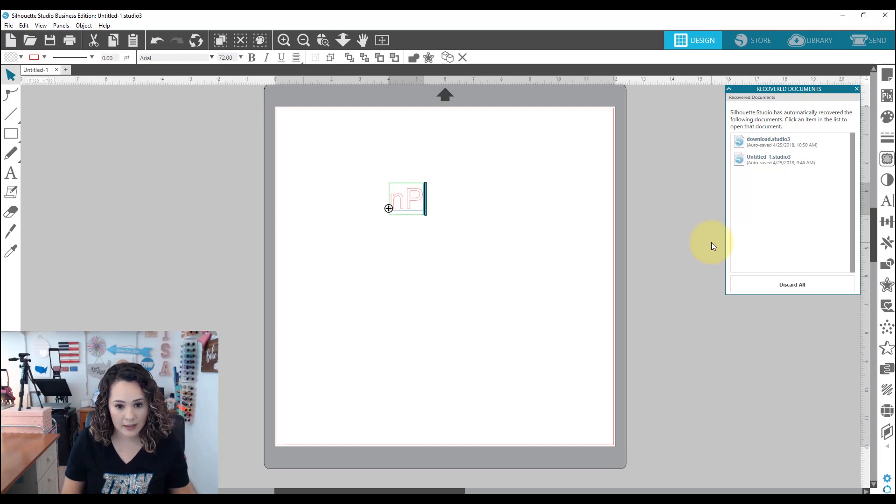
text(t)
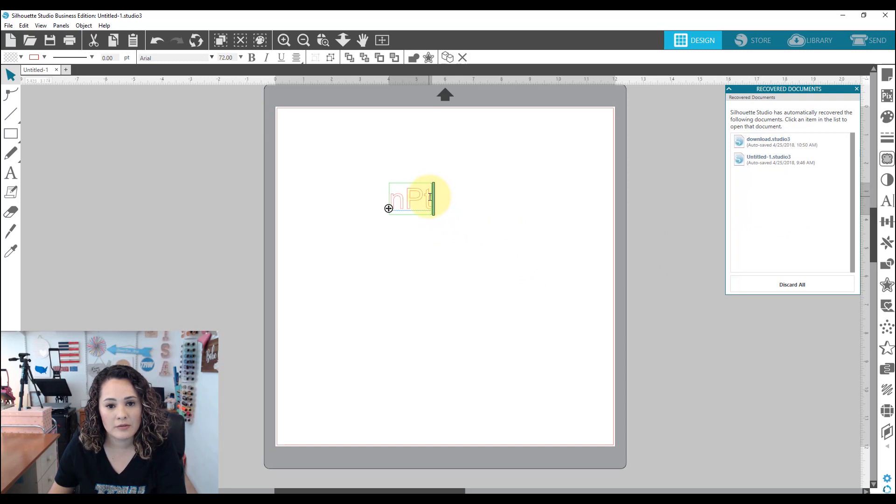
Change the font of the whole "nPt" text to TRW Shield Mono 3L
drag(430, 196, 381, 195)
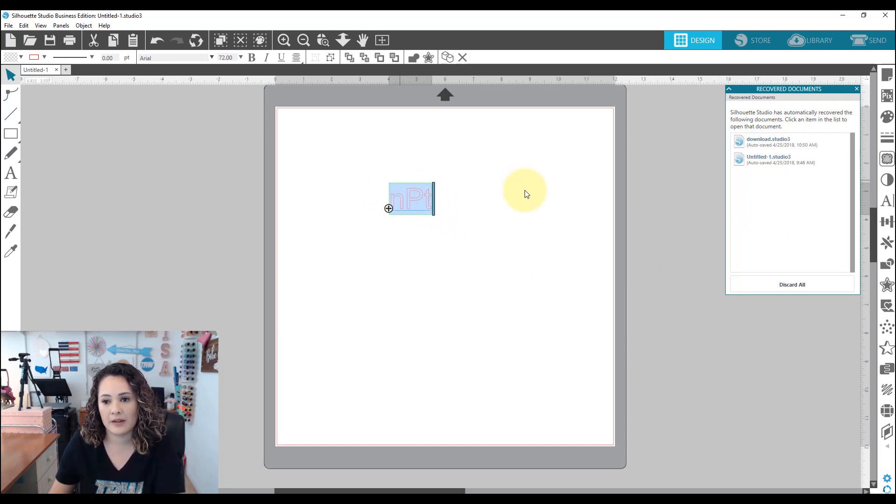
click(887, 201)
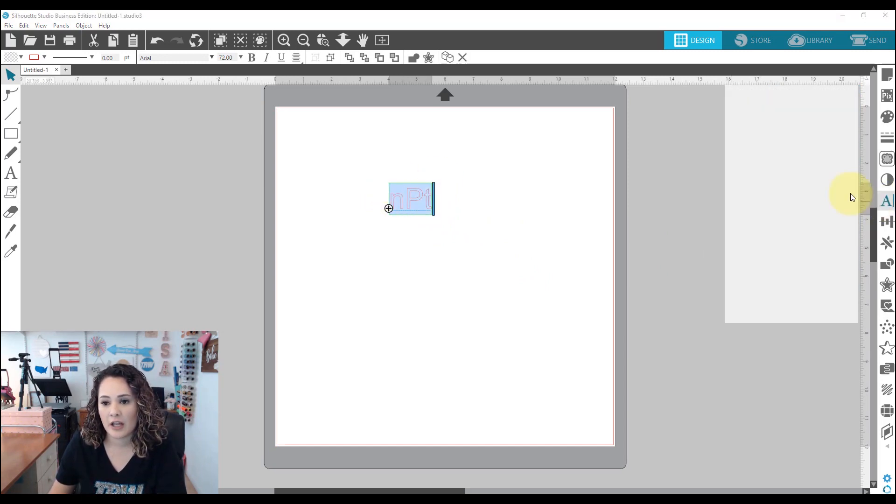
click(770, 125)
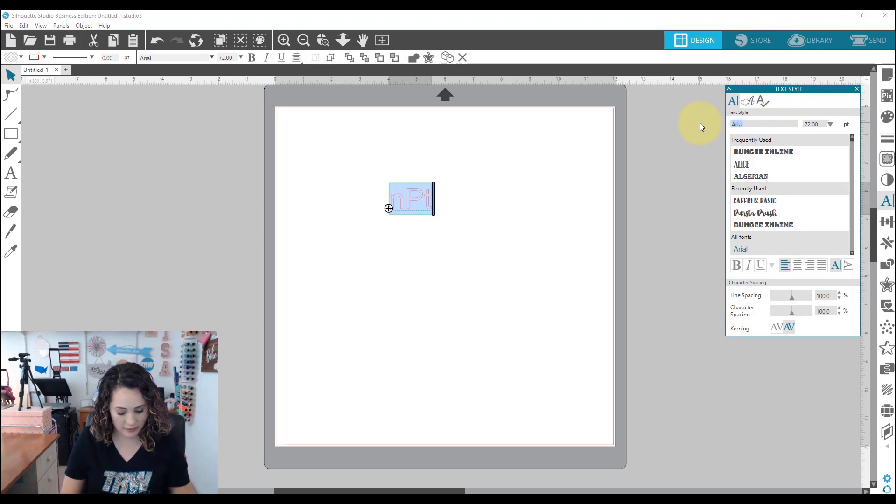
text(trw)
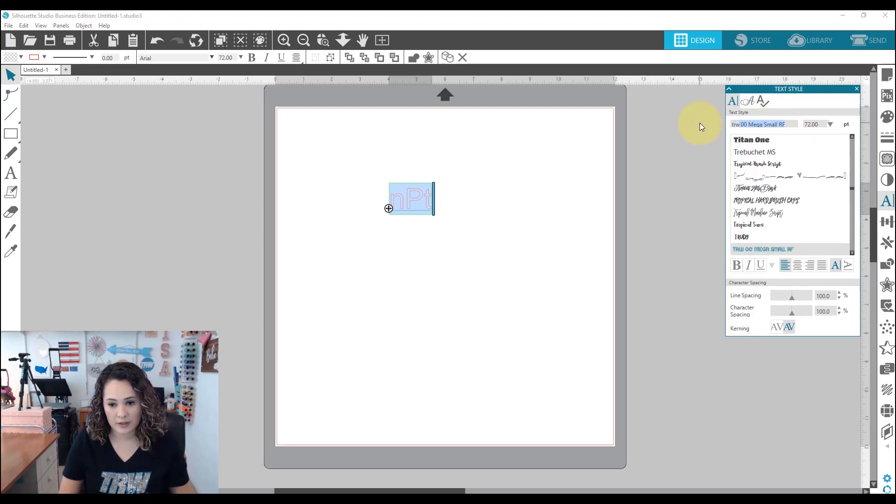
text( shield Mono 2L)
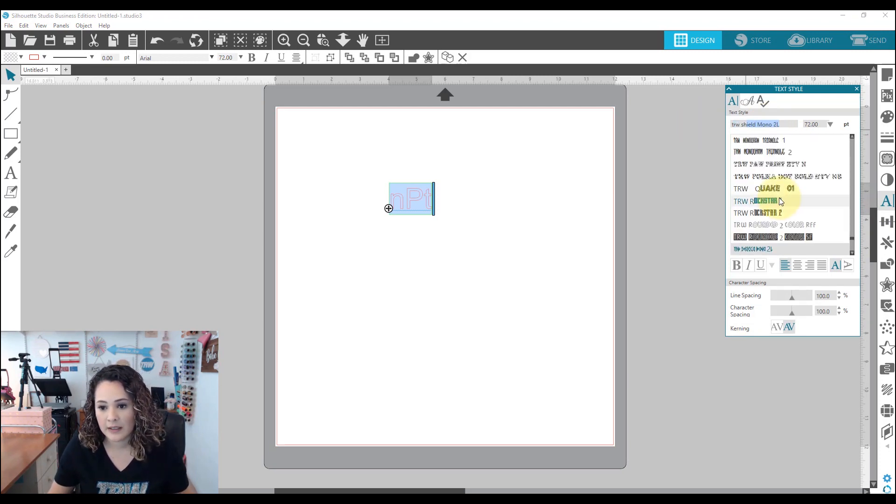
scroll(779, 197, down, 2)
click(758, 233)
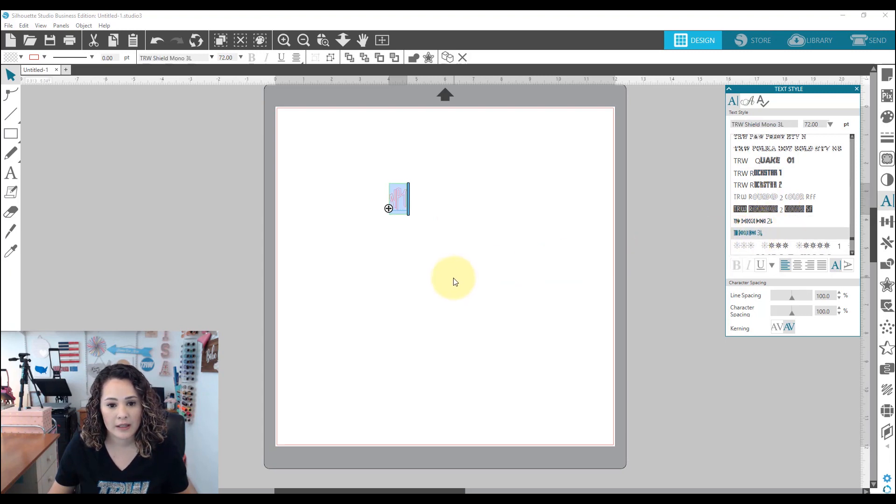
Enlarge the monogram to about 4.5 in wide by 7.9 in high and reposition it on the page
click(392, 200)
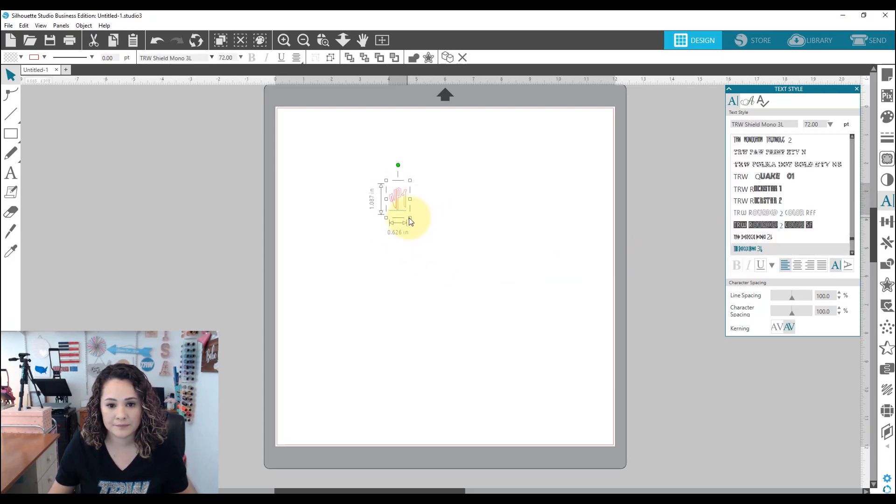
drag(409, 218, 514, 376)
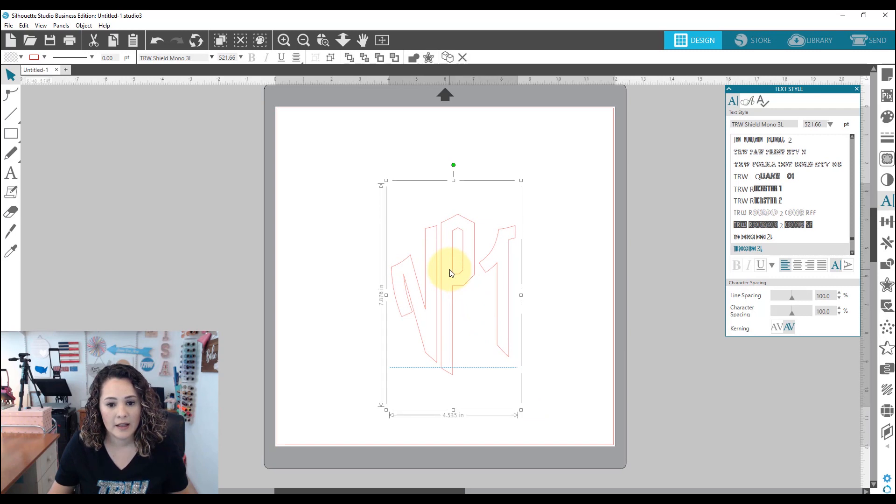
drag(449, 269, 382, 221)
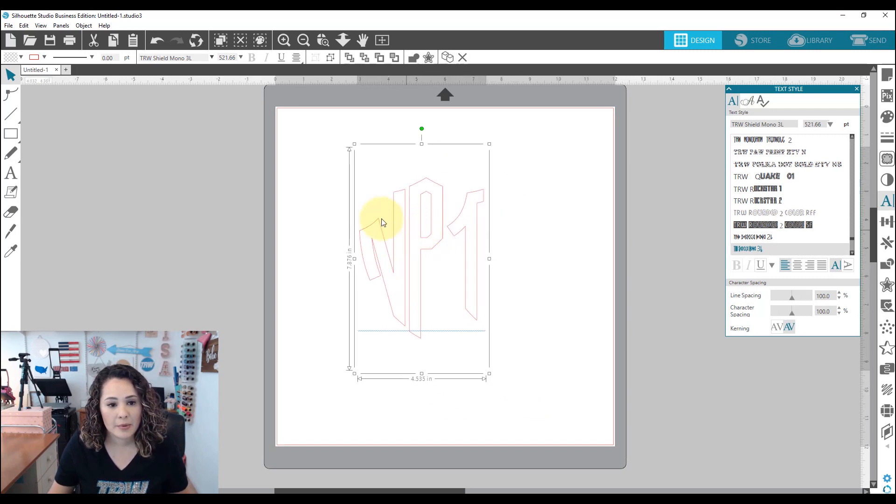
Fill the monogram letters with black
click(21, 57)
click(73, 83)
click(578, 266)
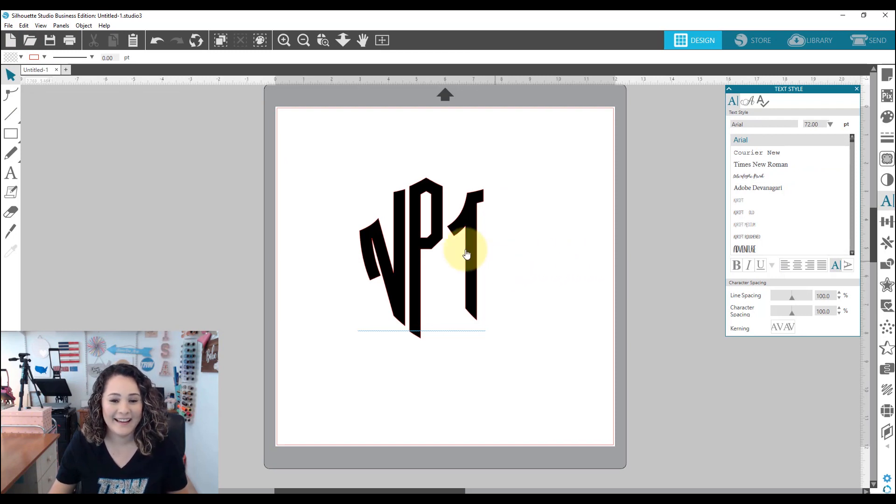
Switch the monogram's final T to its mirrored alternate glyph and move the monogram slightly toward the page centre
click(427, 232)
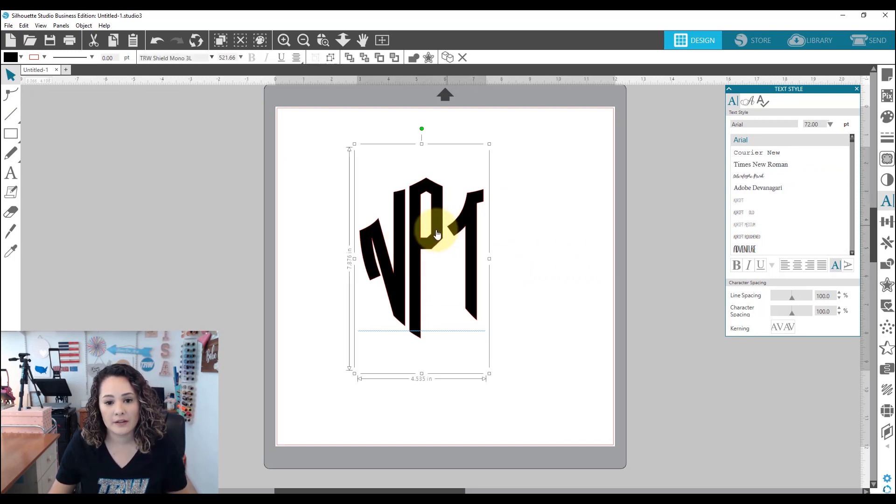
double_click(473, 231)
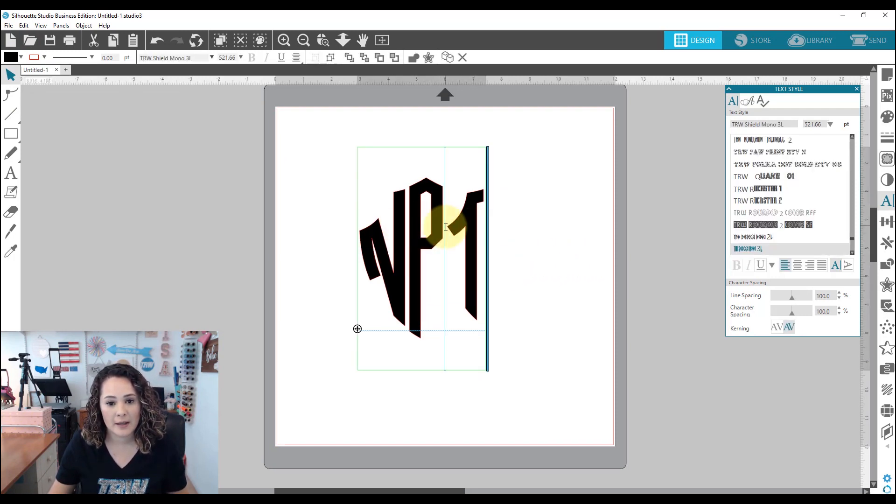
drag(448, 229, 480, 236)
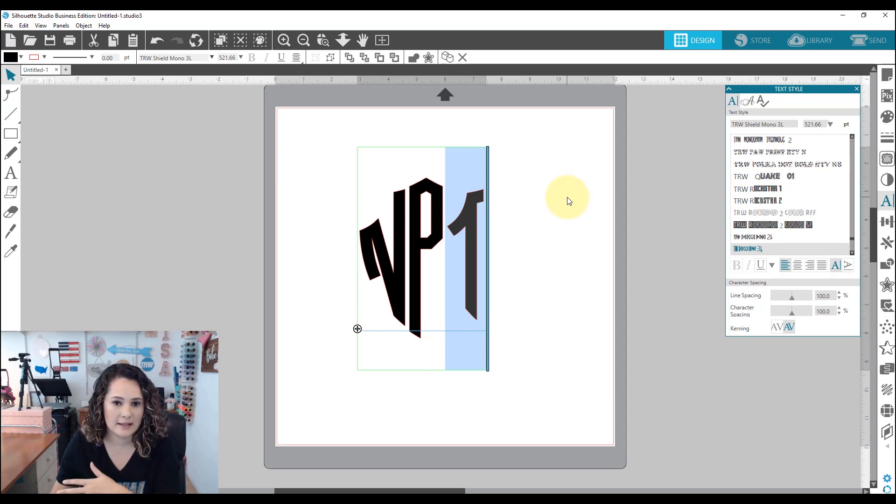
click(771, 265)
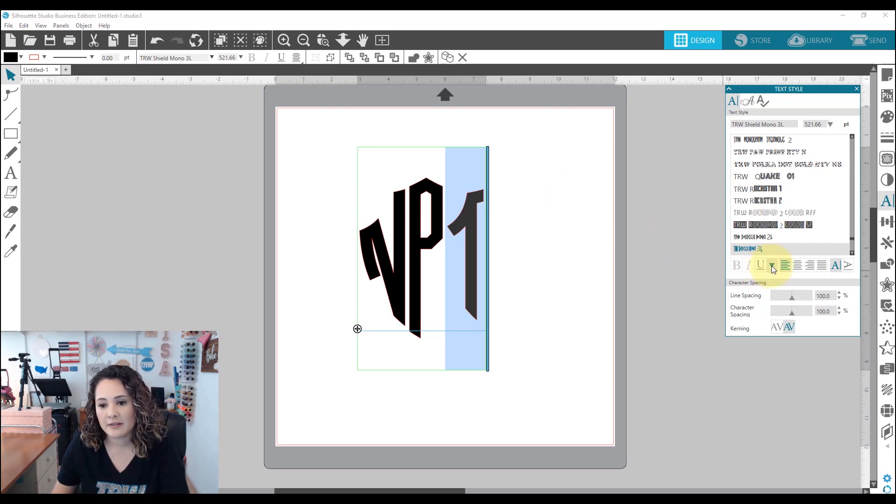
click(775, 296)
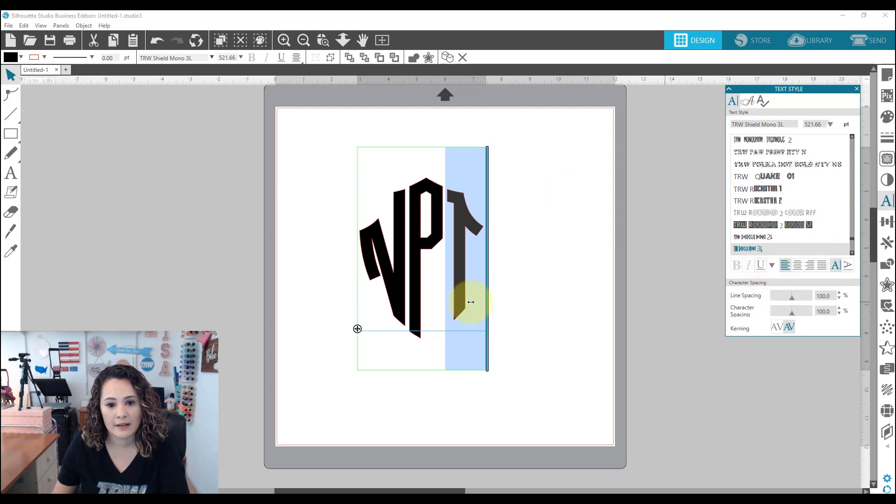
click(349, 151)
drag(434, 247, 446, 239)
click(445, 240)
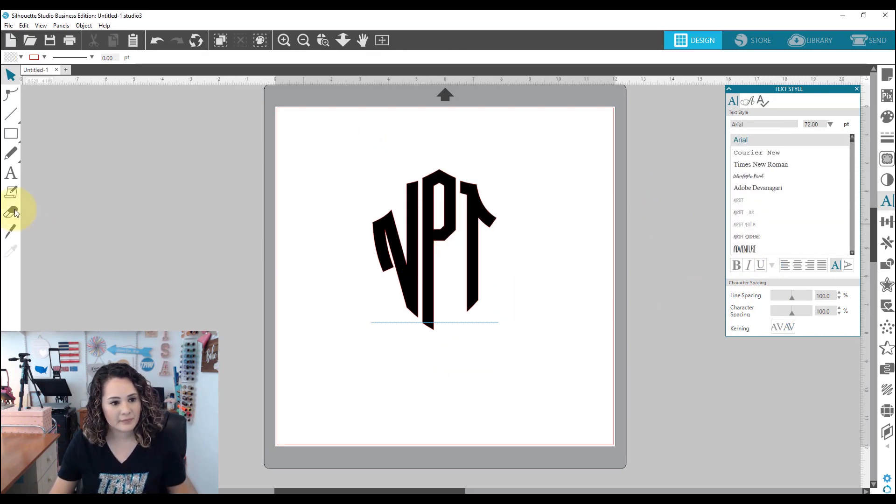
Add a separate "!" text, enlarge it to about 1.2 in wide by 4.8 in high, and place it beside the monogram
click(10, 173)
click(515, 363)
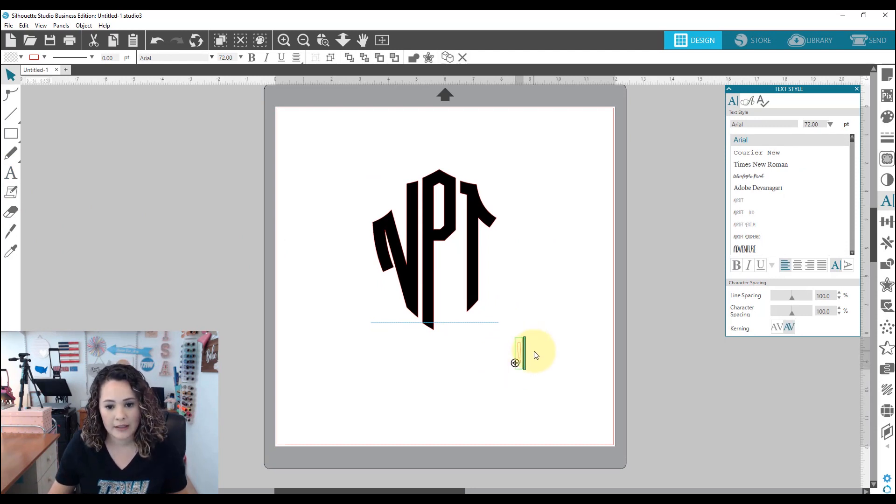
click(518, 354)
drag(525, 372, 679, 443)
click(536, 368)
drag(537, 371, 558, 231)
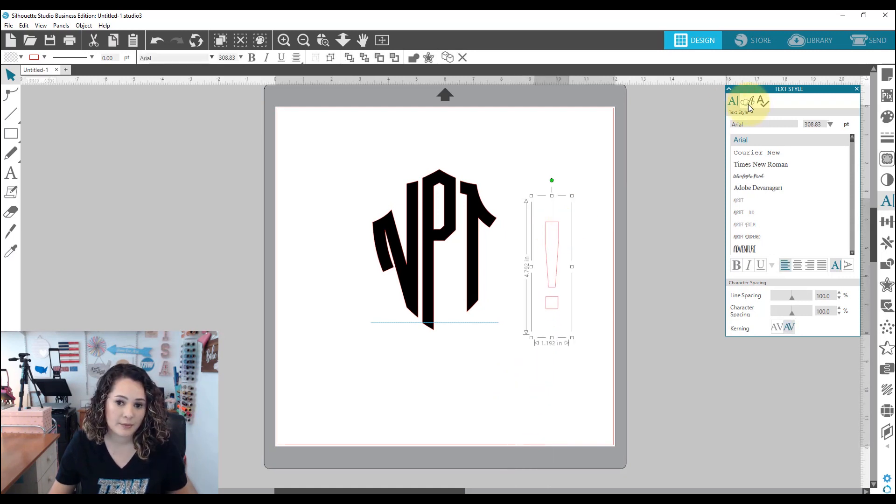
Set the "!" text's font to TRW Shield Mono 3L and move the resulting shield frame to the page's upper right corner
click(754, 124)
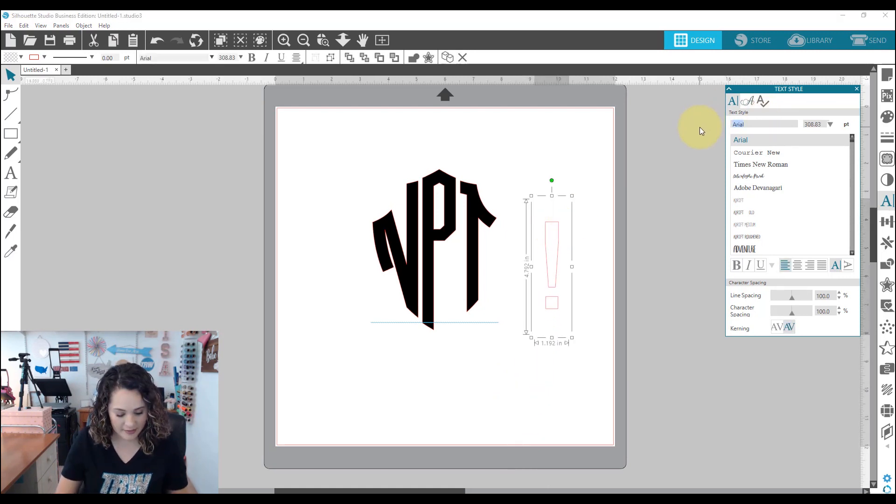
text(trw shield Mono 2L)
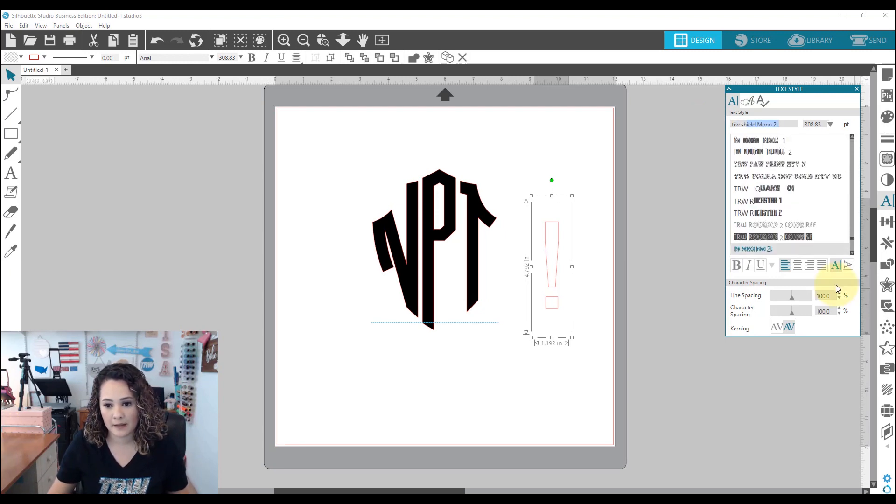
scroll(792, 237, down, 1)
click(759, 232)
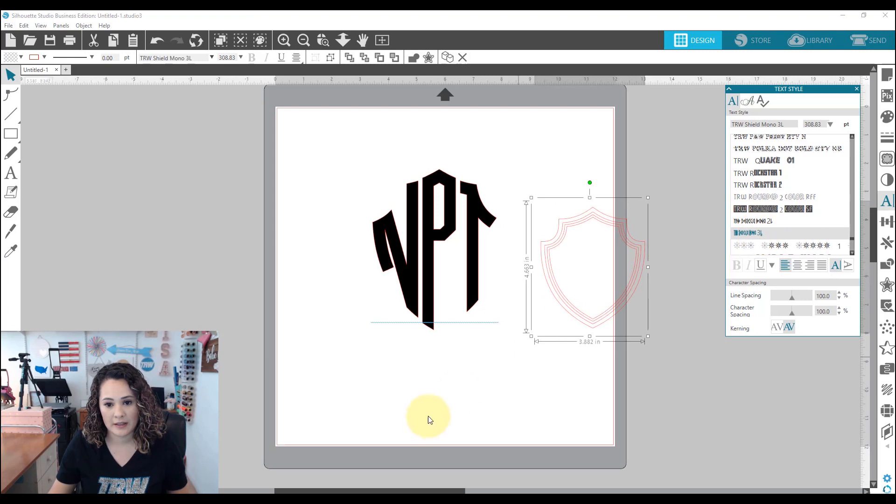
drag(580, 314, 537, 241)
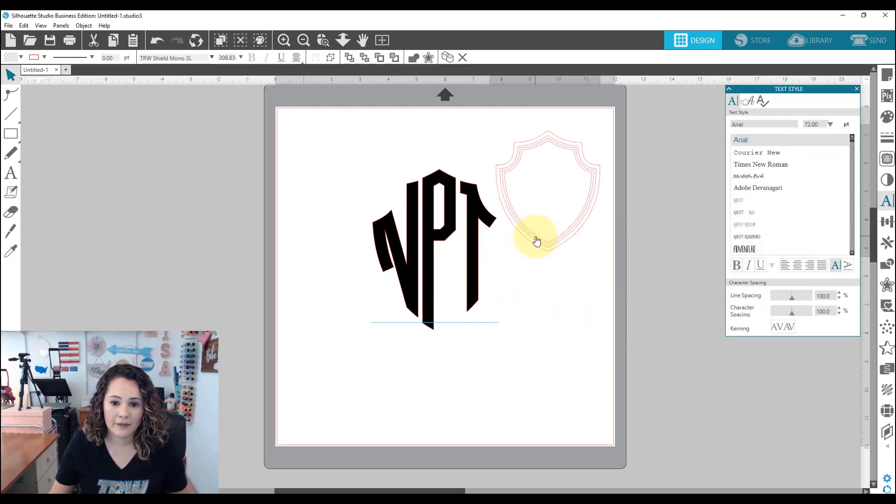
Fill the shield frame with black, enlarge it to about 6.3 in wide, and fit it around the monogram
click(21, 57)
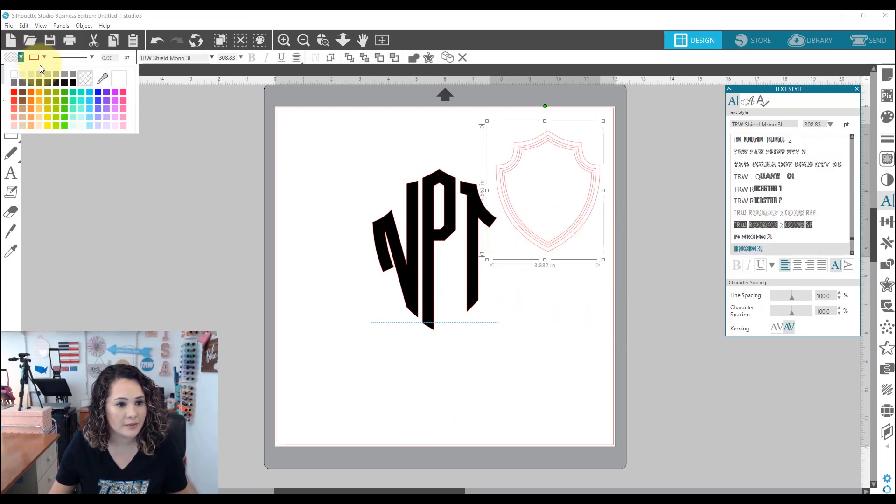
click(73, 82)
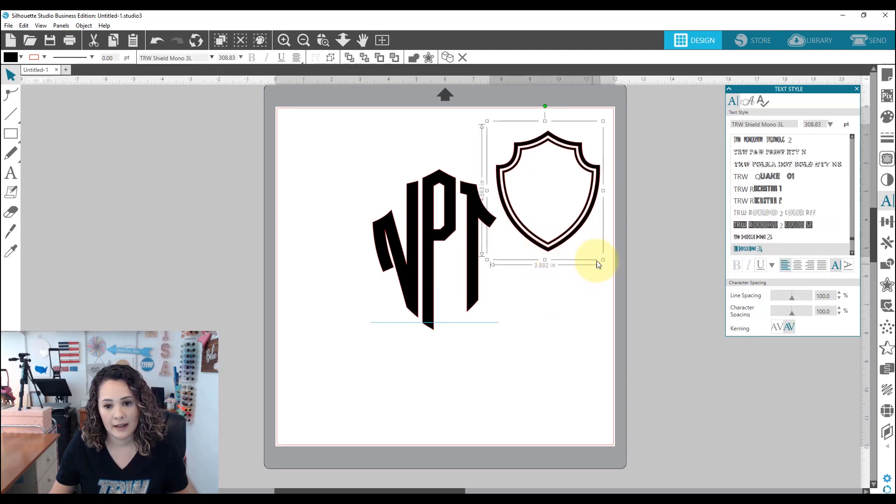
drag(598, 264, 485, 317)
click(544, 280)
Copy the monogram's 521.66 pt font size onto the shield frame and recentre the letters inside the frame
click(434, 213)
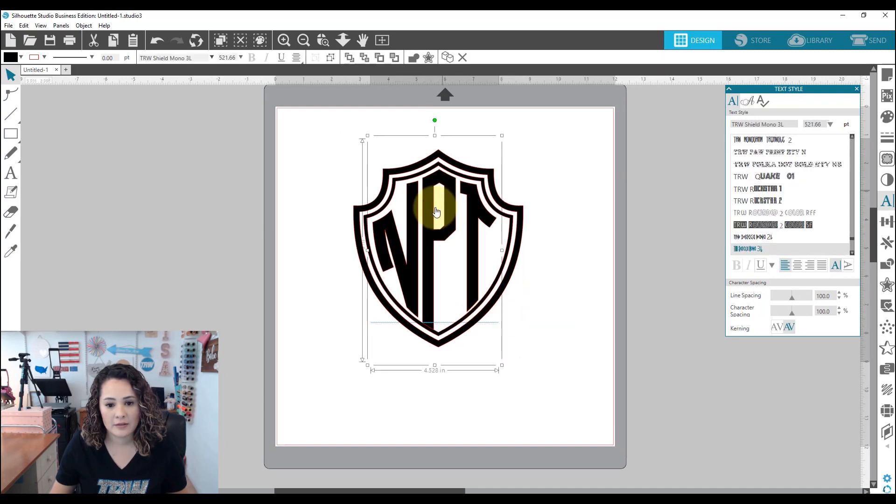
drag(827, 124, 795, 126)
key(ctrl+c)
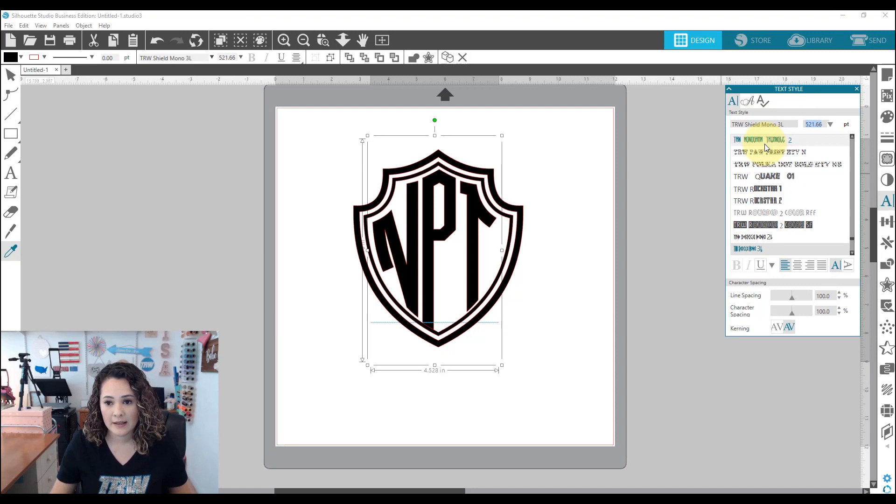
click(564, 274)
click(523, 214)
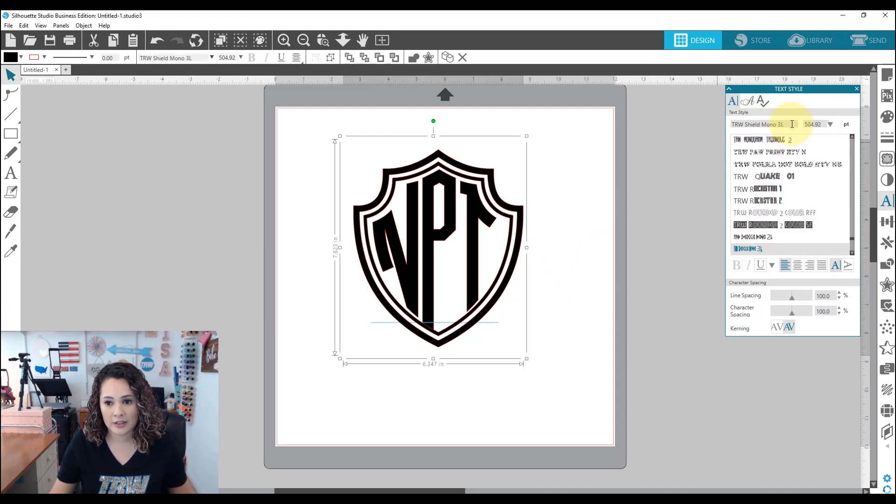
drag(821, 125, 764, 124)
key(ctrl+v)
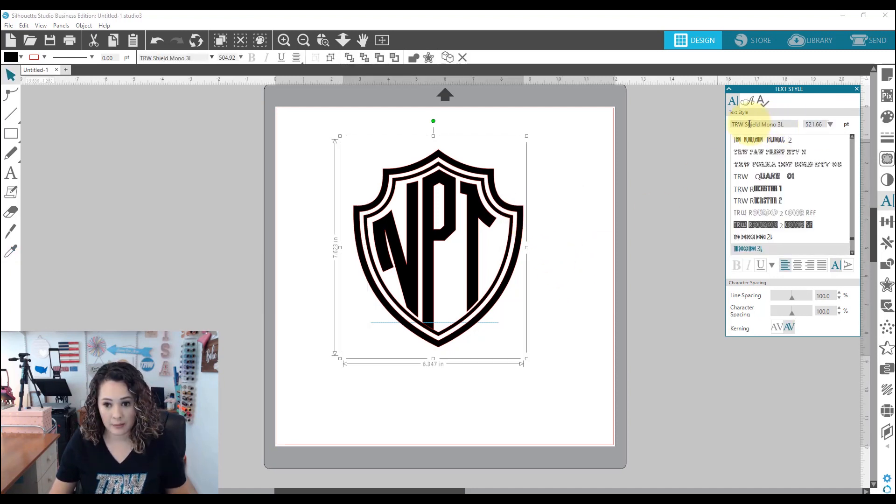
key(Return)
click(563, 351)
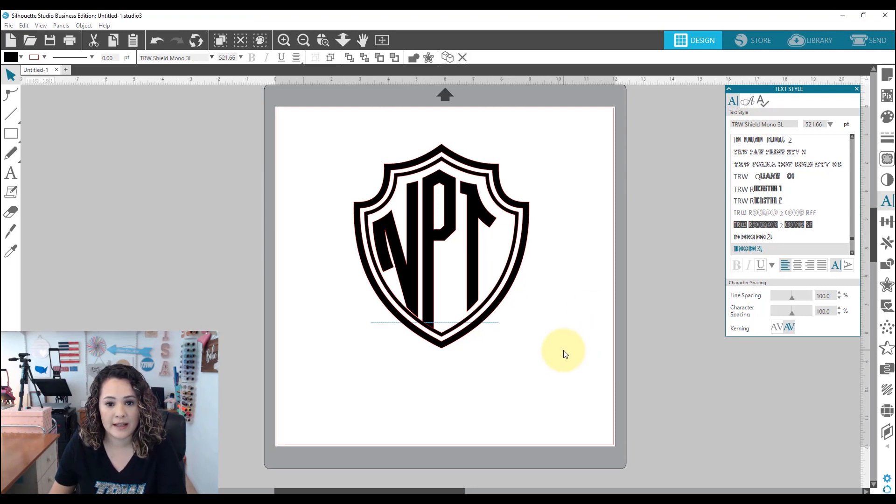
click(444, 239)
drag(443, 241, 443, 235)
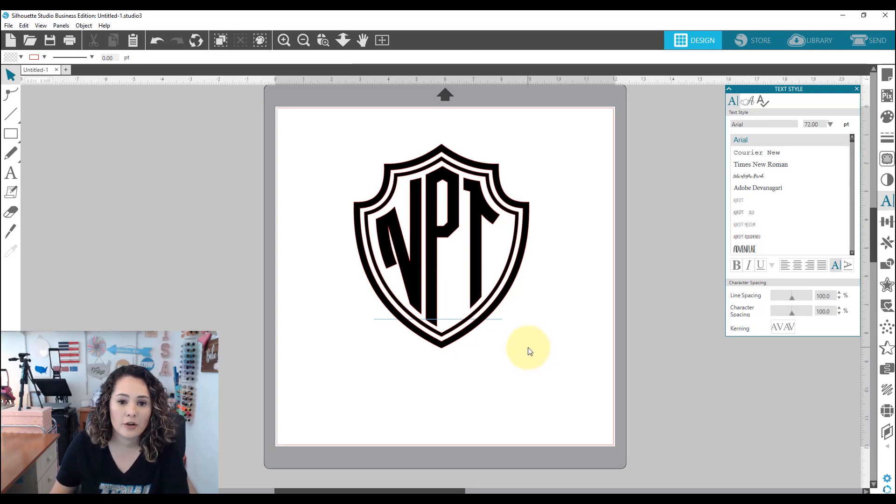
Convert the shield frame and the NPT letters each into a compound path
click(529, 212)
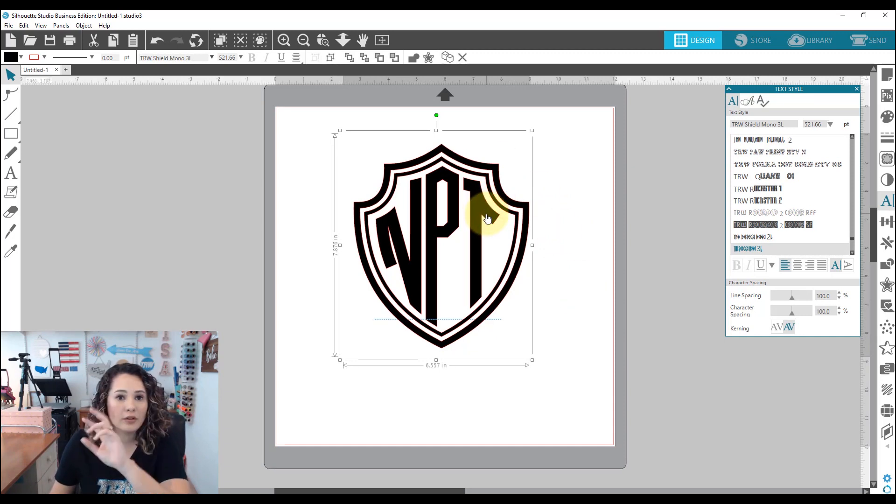
right_click(530, 210)
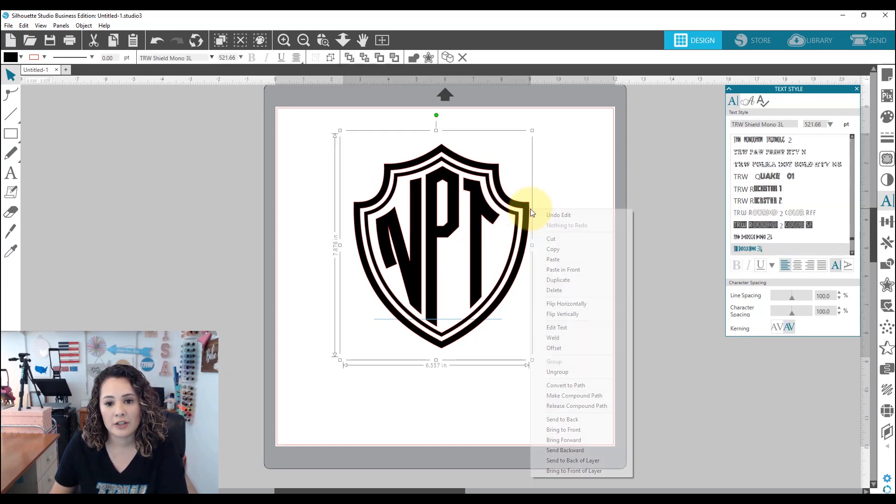
click(557, 389)
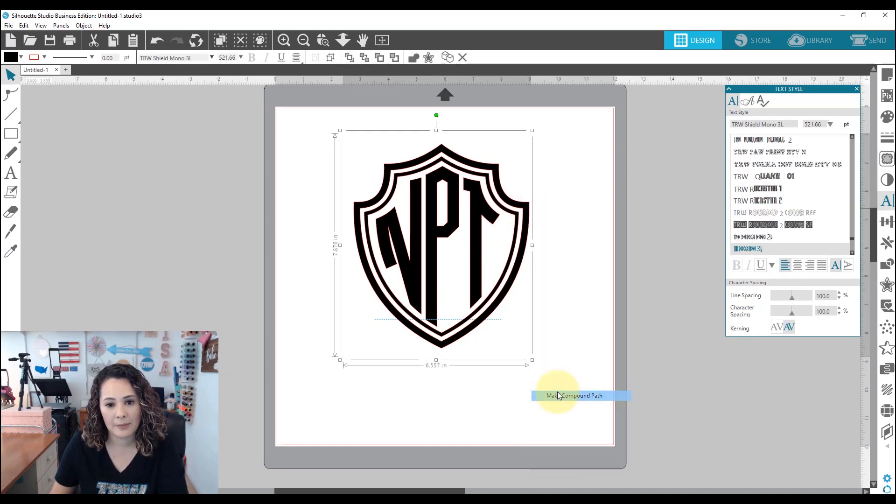
click(534, 420)
click(419, 218)
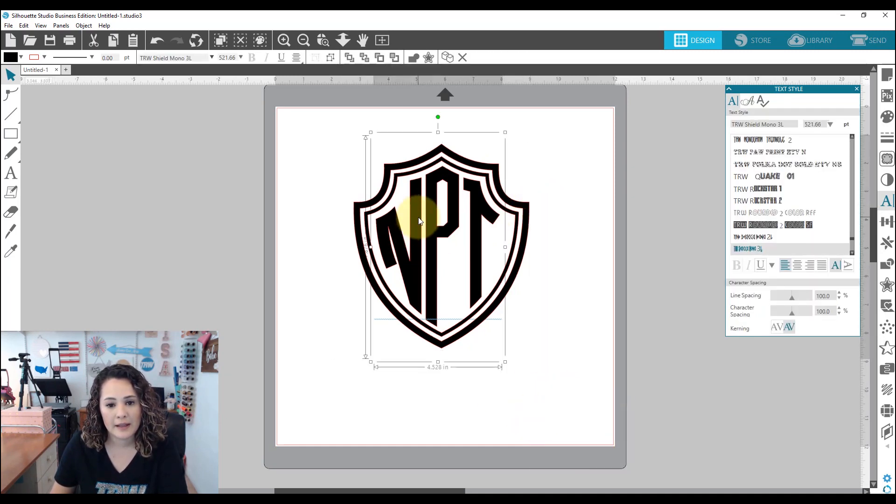
right_click(419, 218)
click(460, 412)
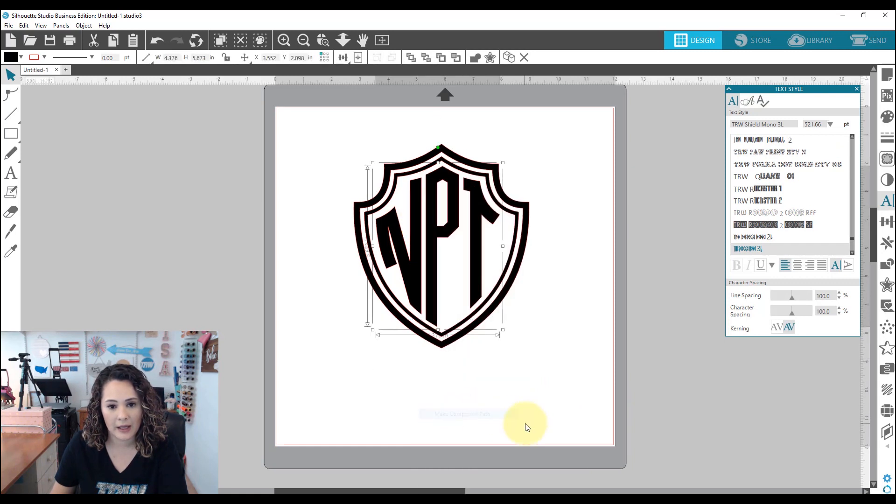
click(524, 424)
Nudge the NPT letters left to X 3.512 in so they sit centred inside the shield frame
click(434, 268)
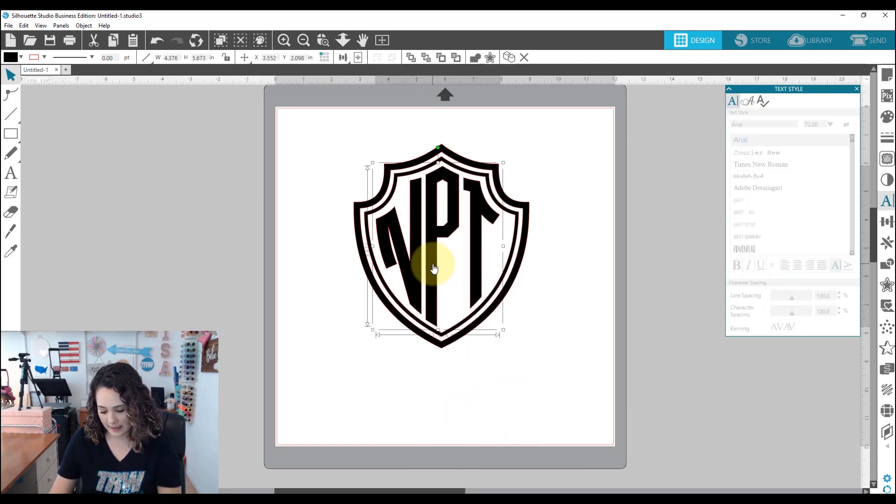
click(341, 172)
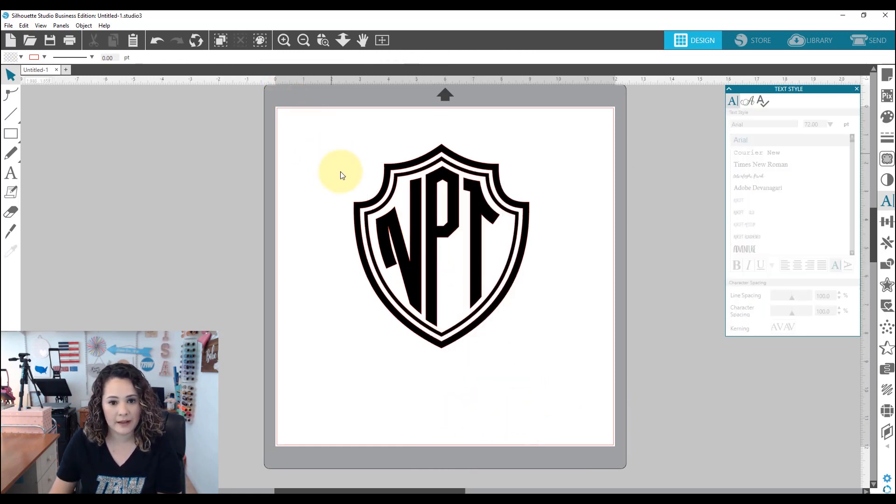
click(438, 179)
click(323, 40)
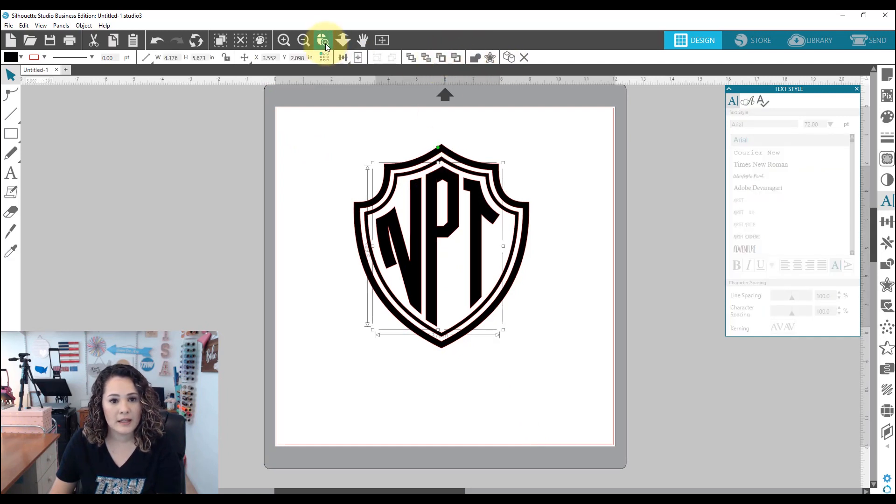
drag(396, 116, 531, 245)
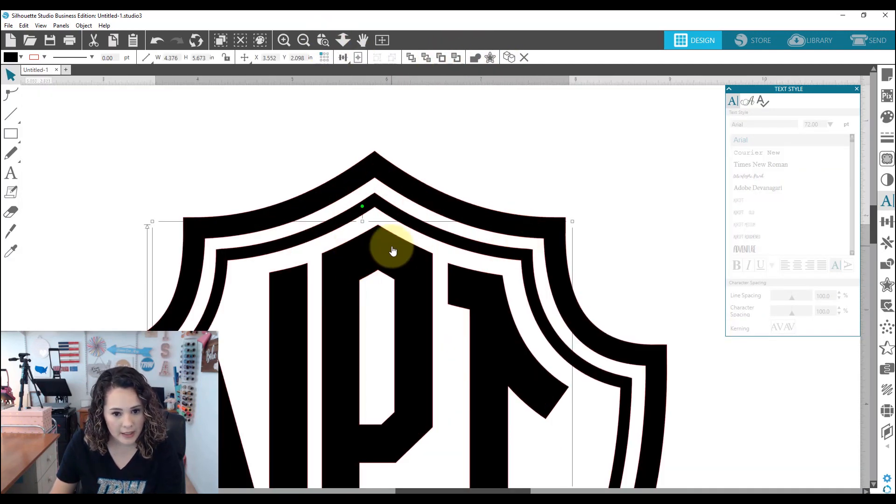
key(Left)
key(Left)
key(Left)
key(Left)
key(Left)
key(Left)
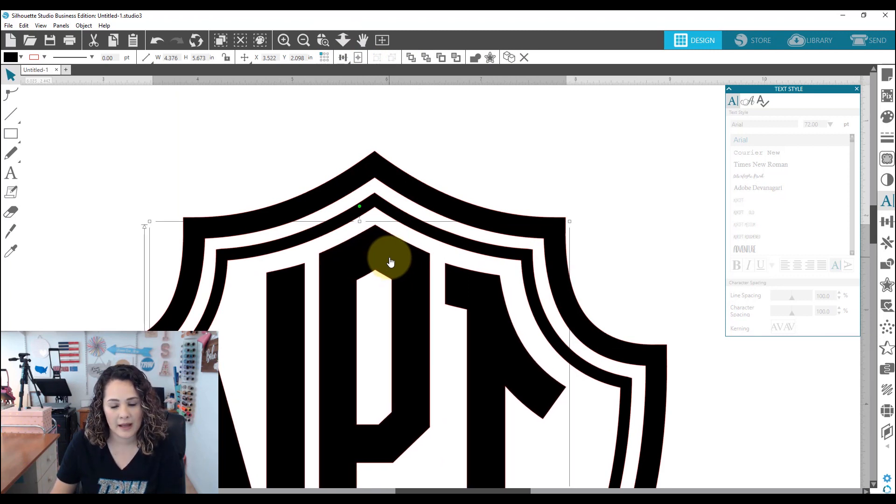
key(Left)
key(Left)
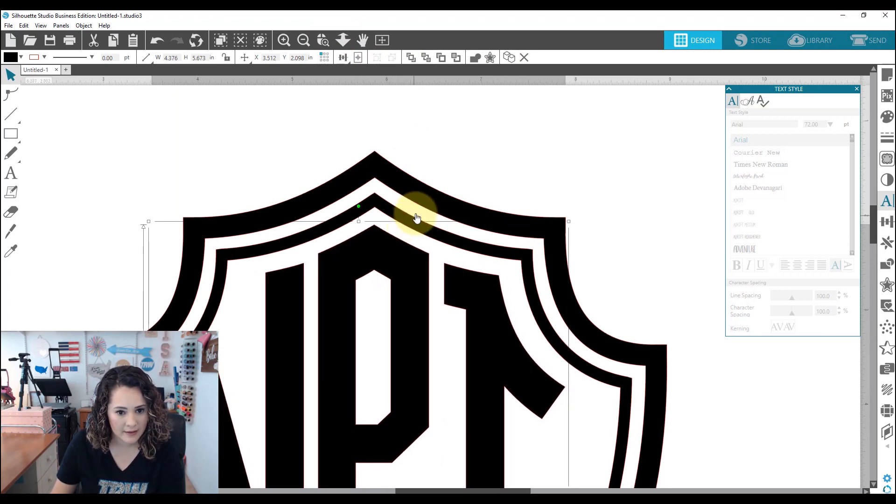
click(441, 143)
click(382, 41)
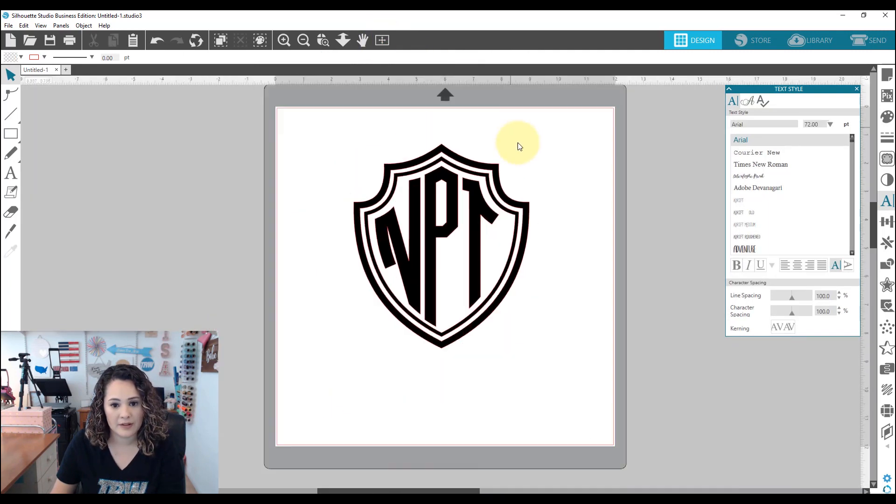
Combine the NPT letters and the shield frame into a single compound path
drag(573, 398, 370, 155)
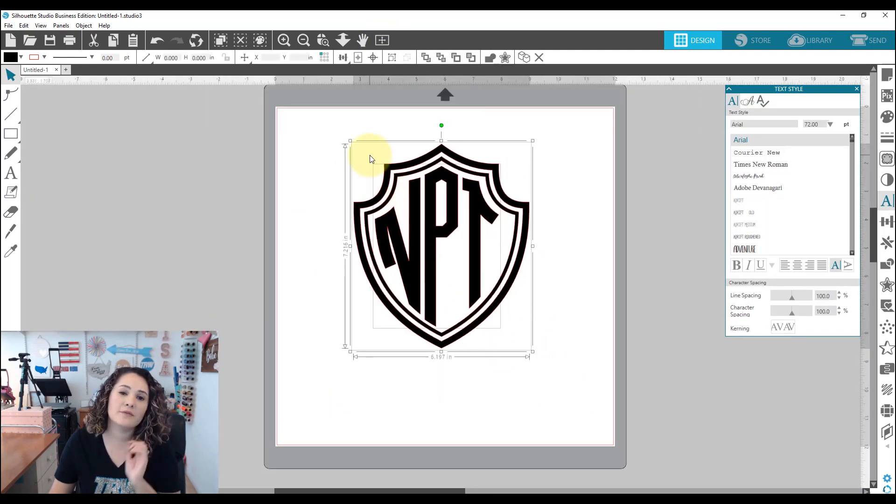
right_click(443, 175)
click(500, 351)
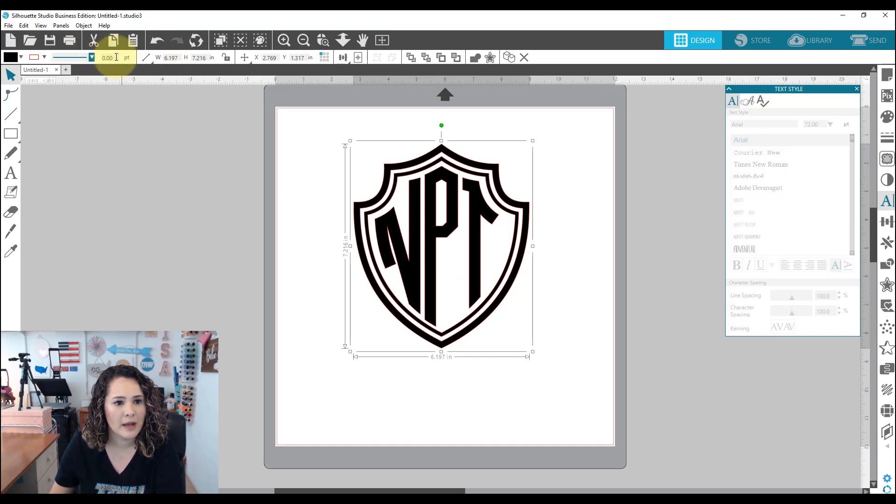
Resize the combined monogram to 2 in high with locked proportions and move it to the page's upper left corner
click(227, 57)
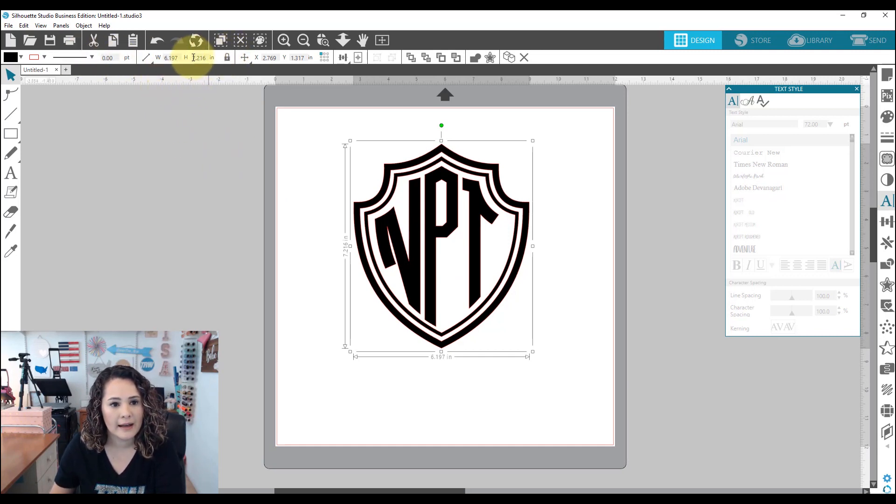
drag(193, 57, 232, 57)
text(2)
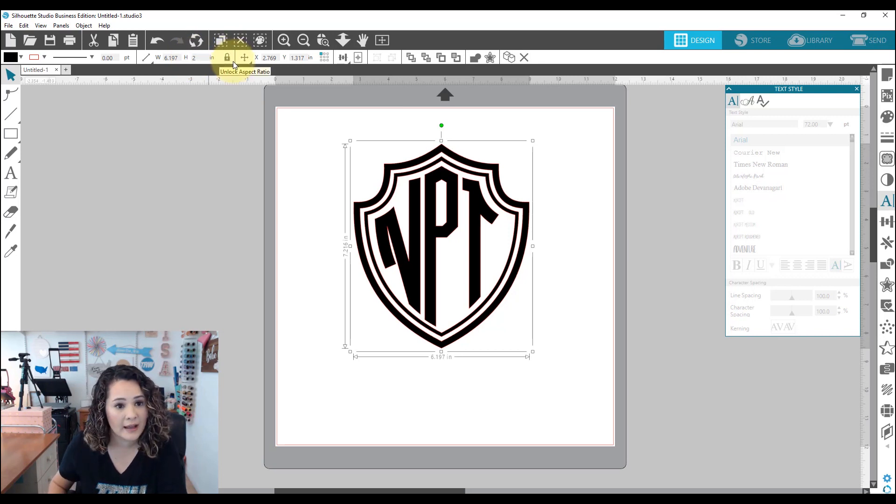
key(Return)
click(464, 326)
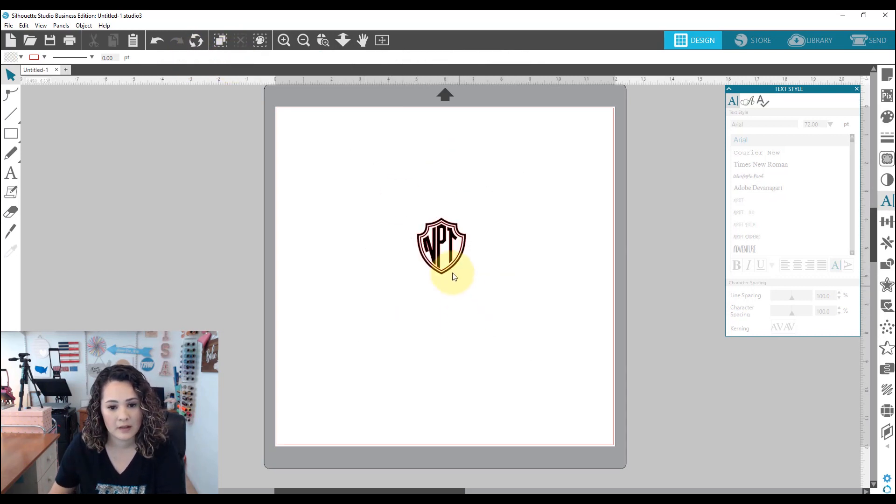
drag(436, 233, 311, 141)
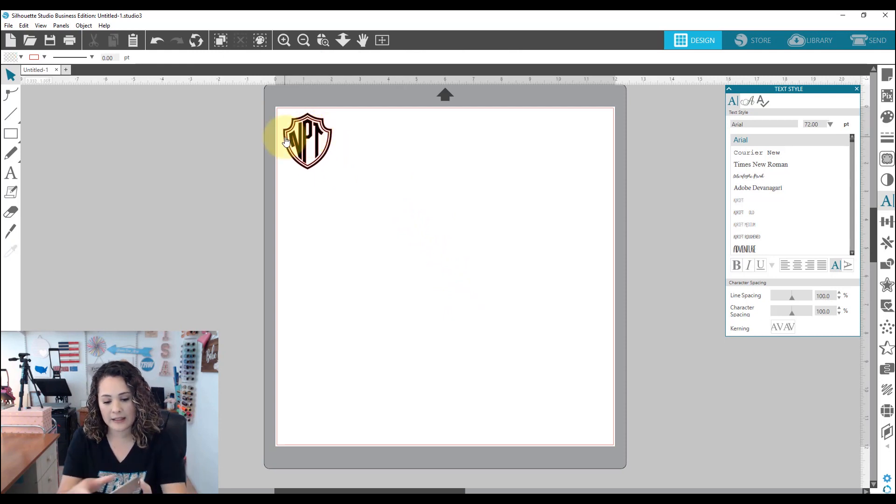